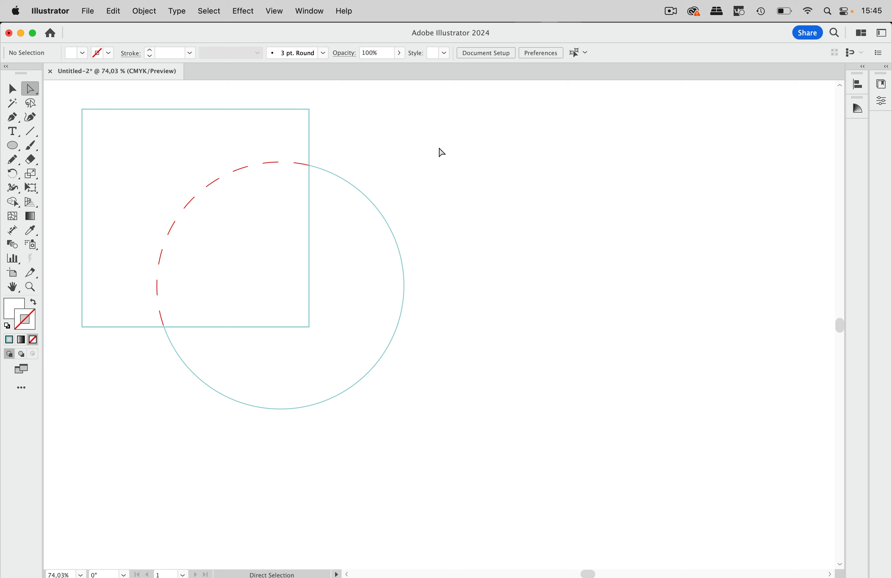
Draw a circle in the empty area beside the existing figure and display its appearance attributes clear of the circle
left_click(12, 146)
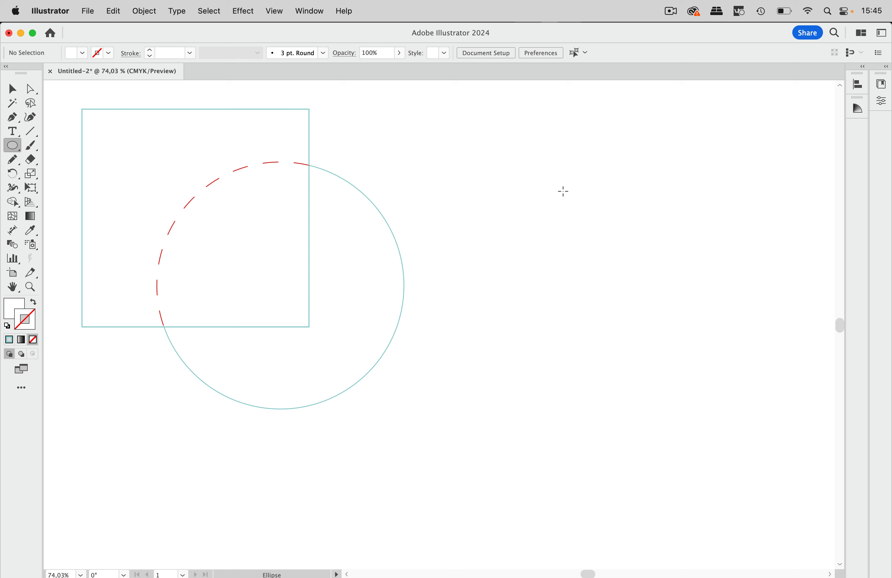
left_click_drag(563, 191, 775, 361)
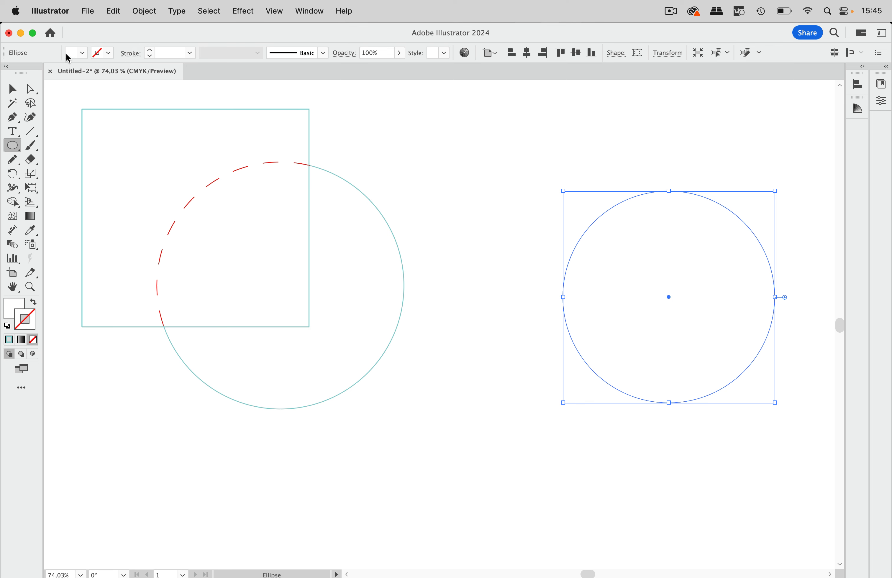
left_click(319, 11)
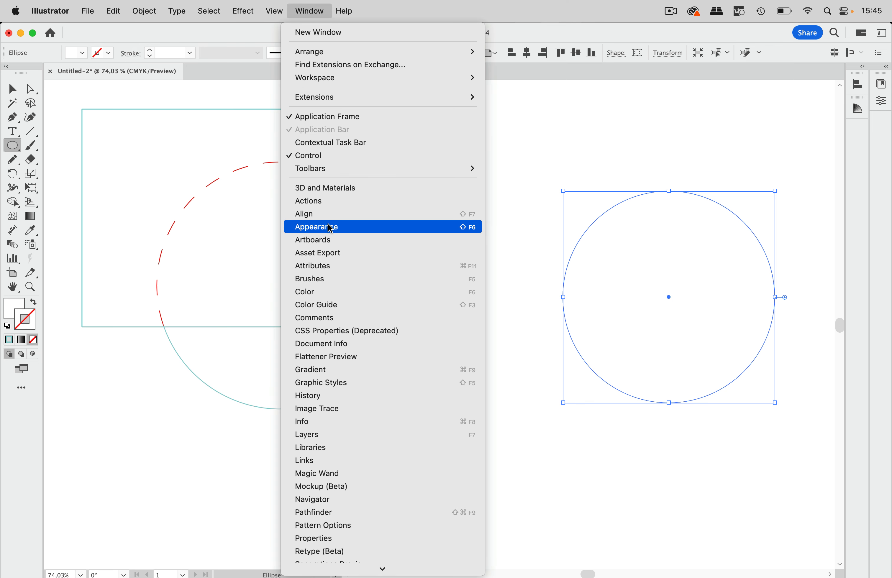
left_click(332, 227)
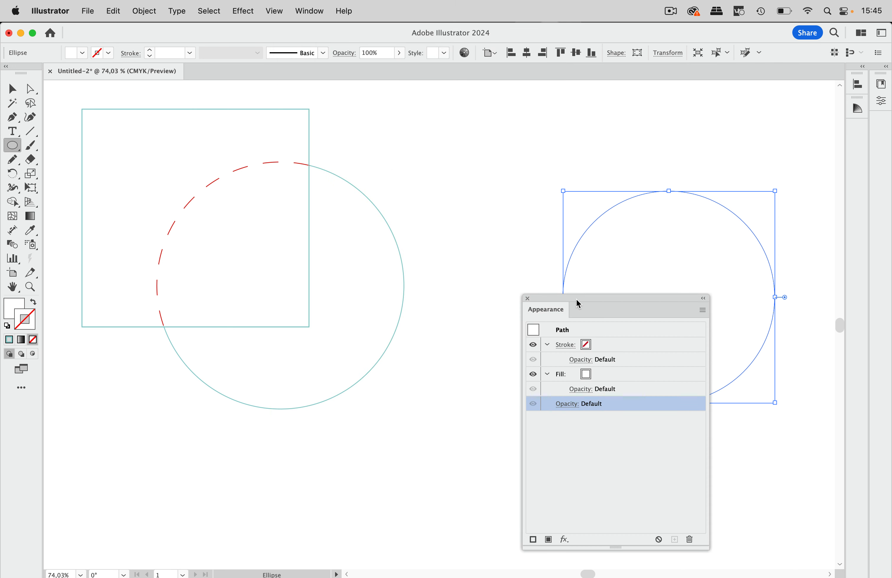
left_click_drag(575, 300, 262, 242)
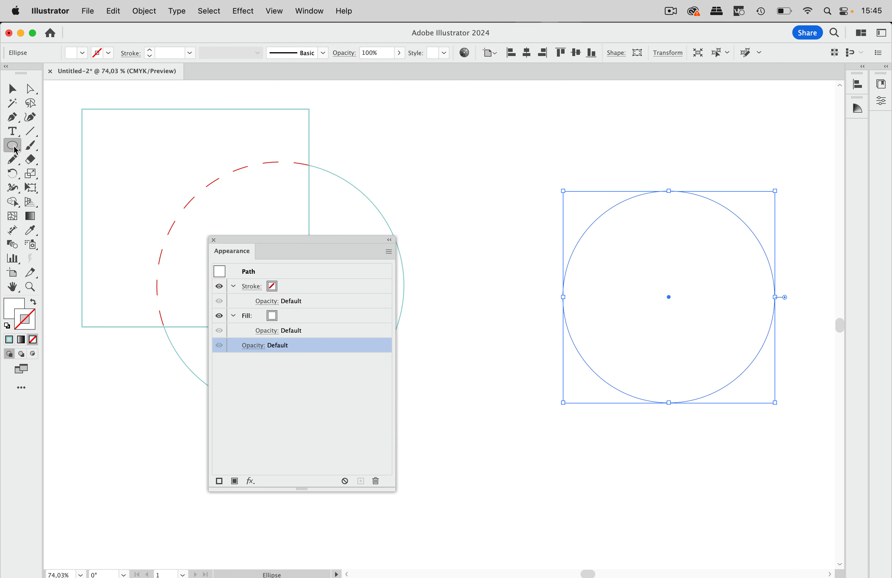
Draw a square overlapping the circle's upper-left part, with no fill and a light blue stroke
left_click_drag(12, 145, 73, 144)
left_click_drag(468, 117, 662, 229)
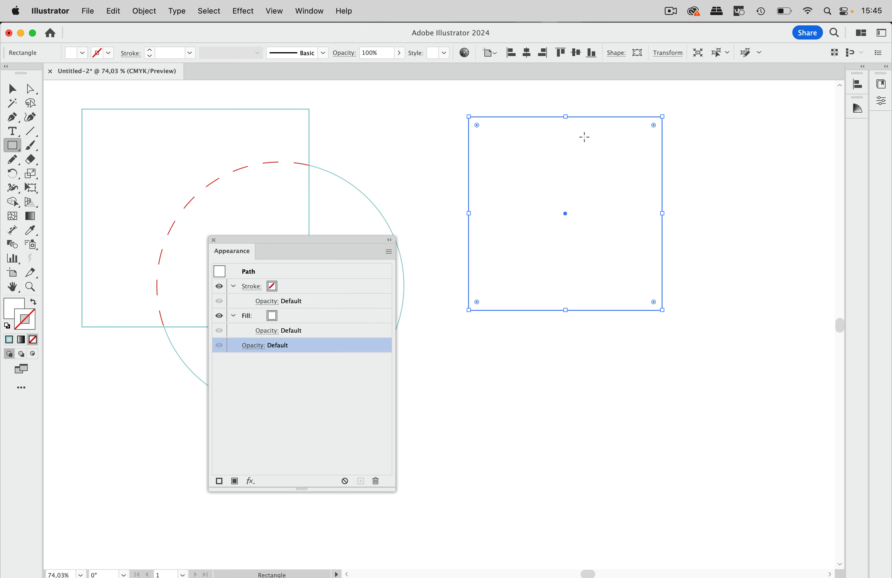
left_click(82, 52)
left_click(9, 72)
left_click(108, 53)
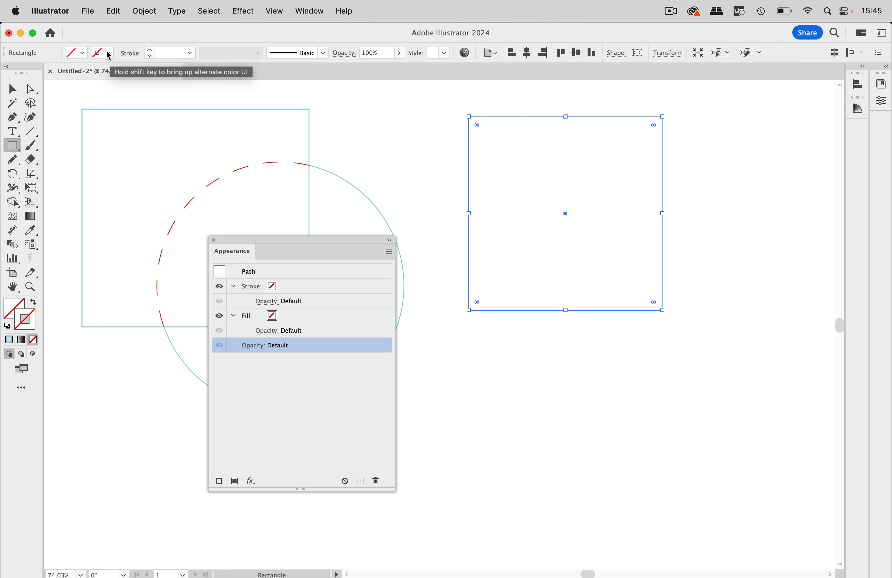
left_click(108, 52)
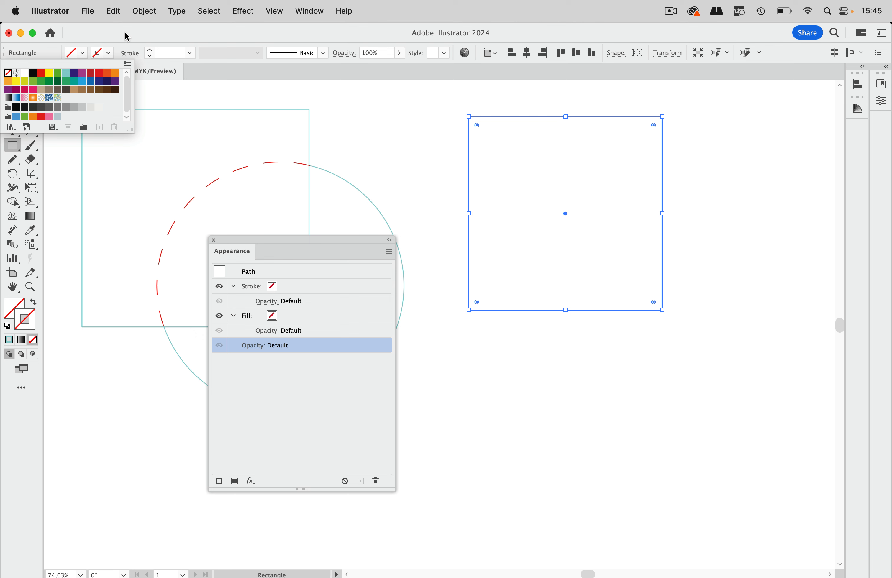
left_click(82, 82)
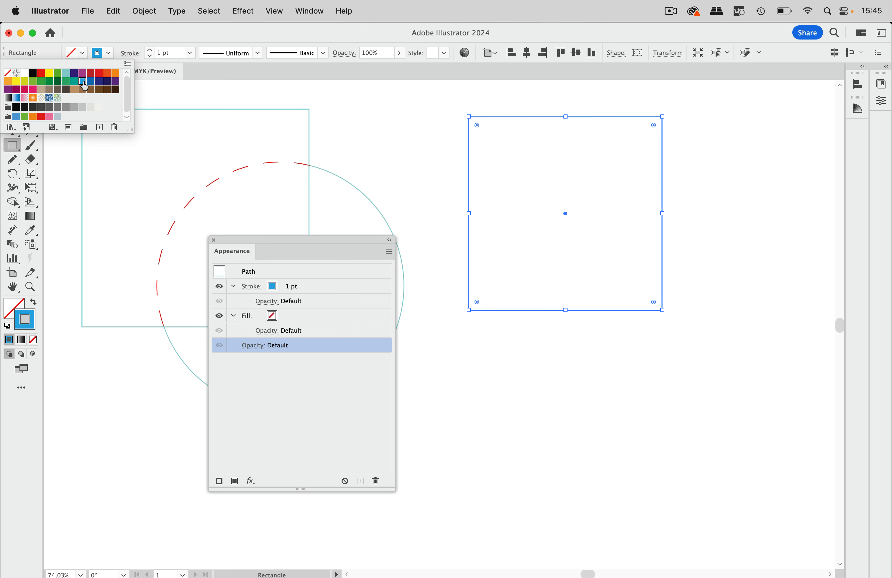
left_click(131, 53)
left_click(131, 32)
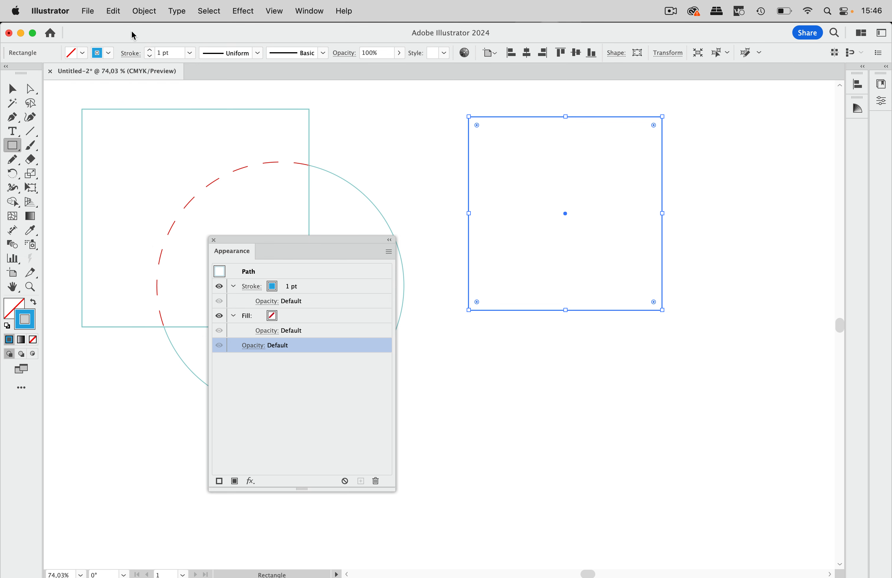
Group the new square and circle
left_click(11, 88)
left_click_drag(508, 101, 772, 466)
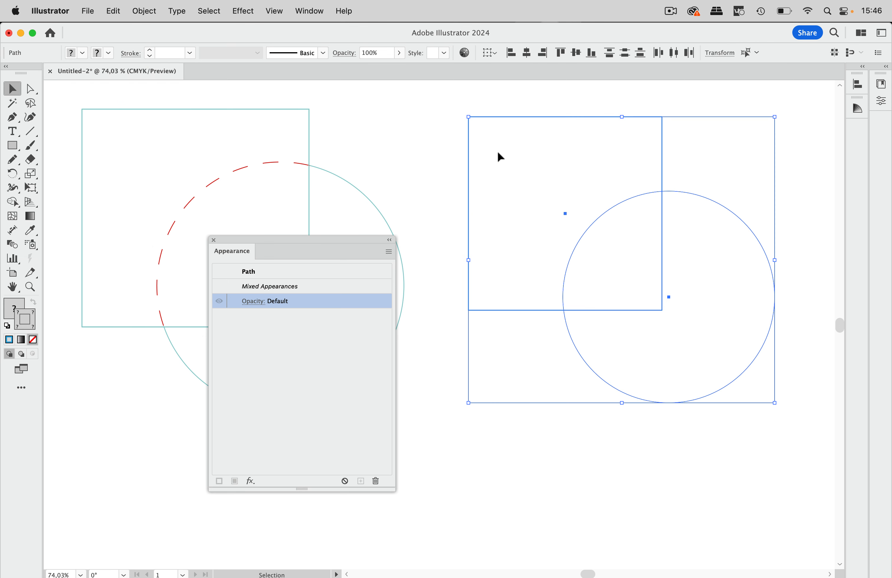
left_click(144, 11)
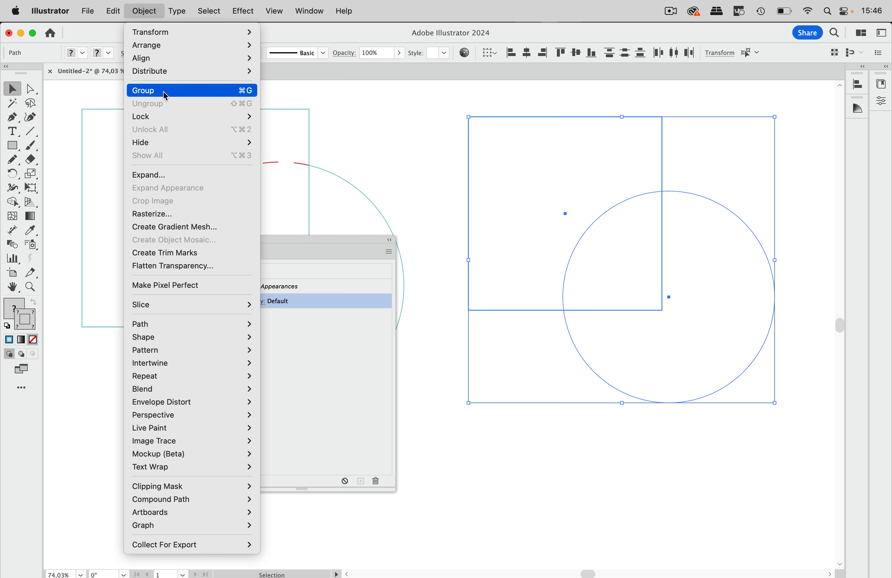
left_click(237, 96)
left_click(415, 121)
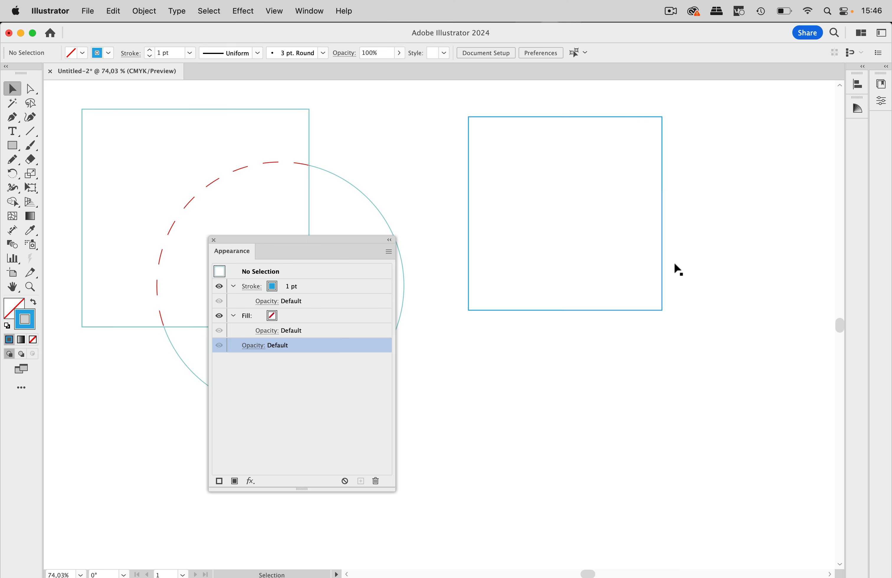
Add a new stroke to the group, coloured red and set to a dashed line
left_click(692, 295)
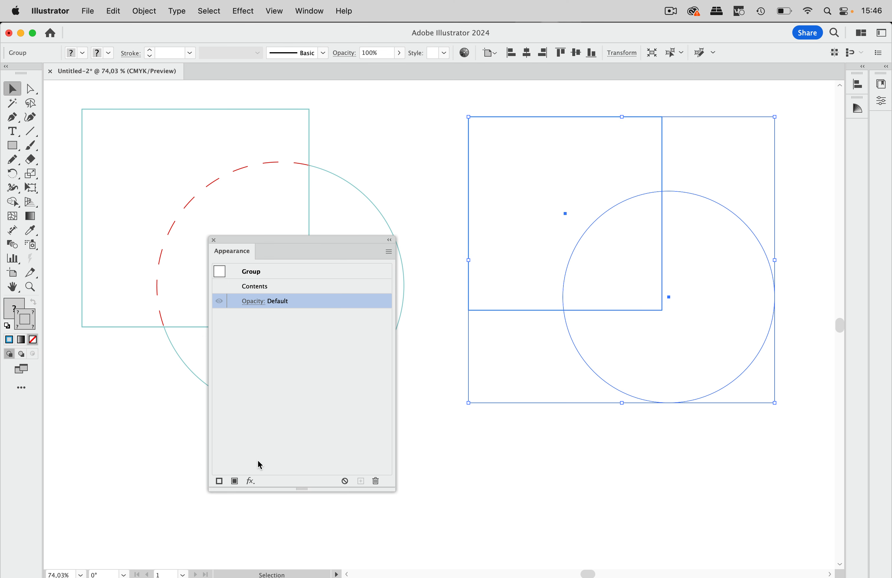
left_click(219, 482)
left_click(283, 287)
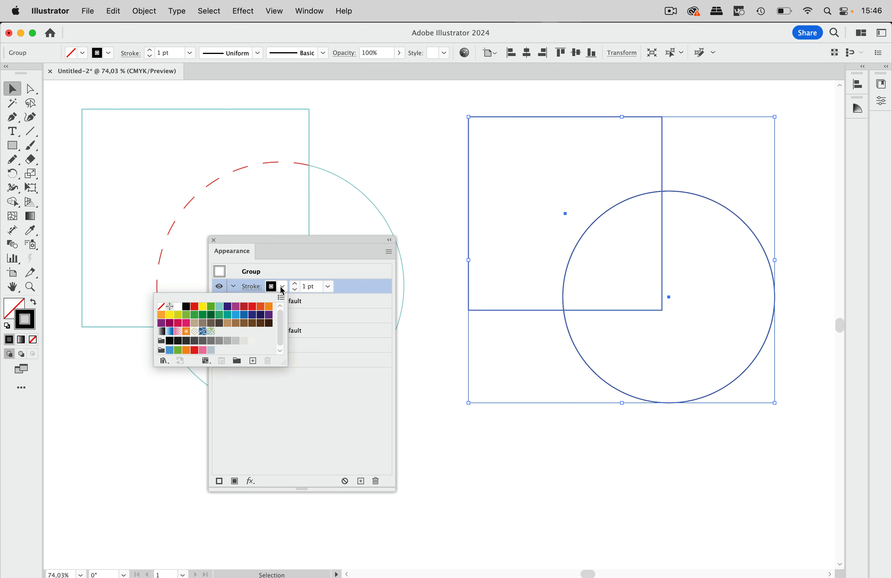
left_click(195, 307)
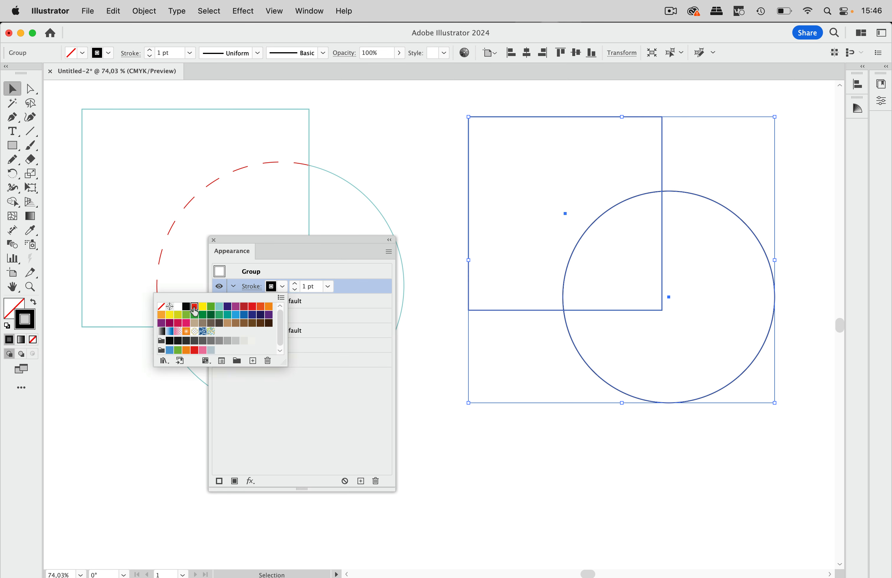
left_click(252, 287)
left_click(252, 287)
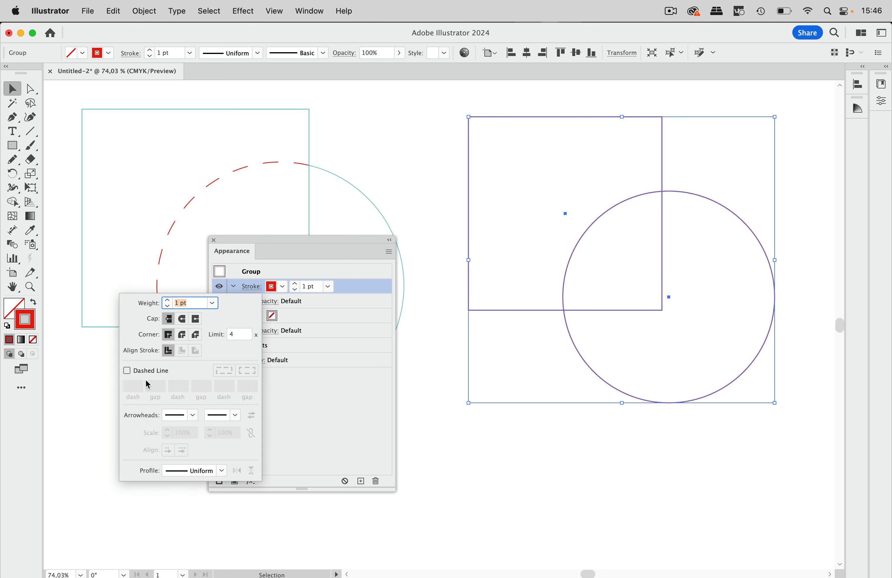
left_click(127, 370)
left_click(508, 455)
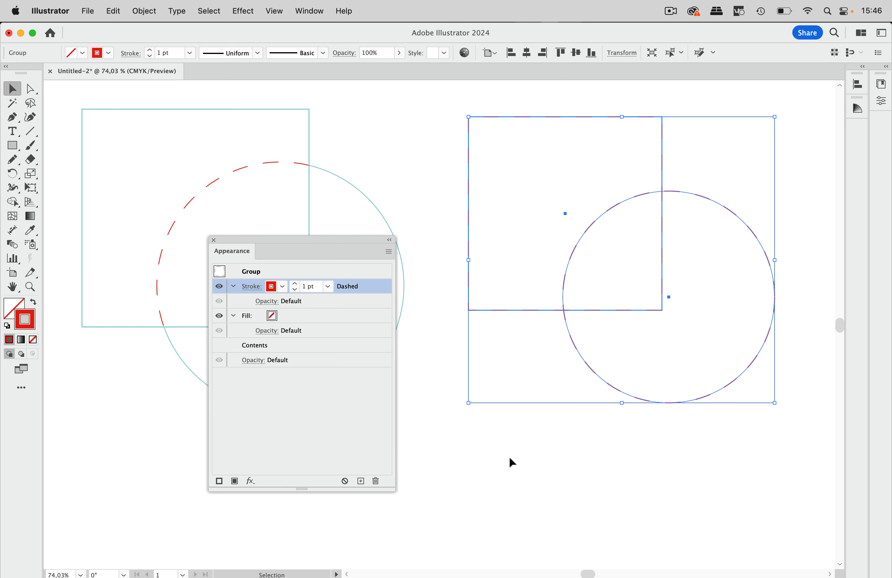
left_click(509, 455)
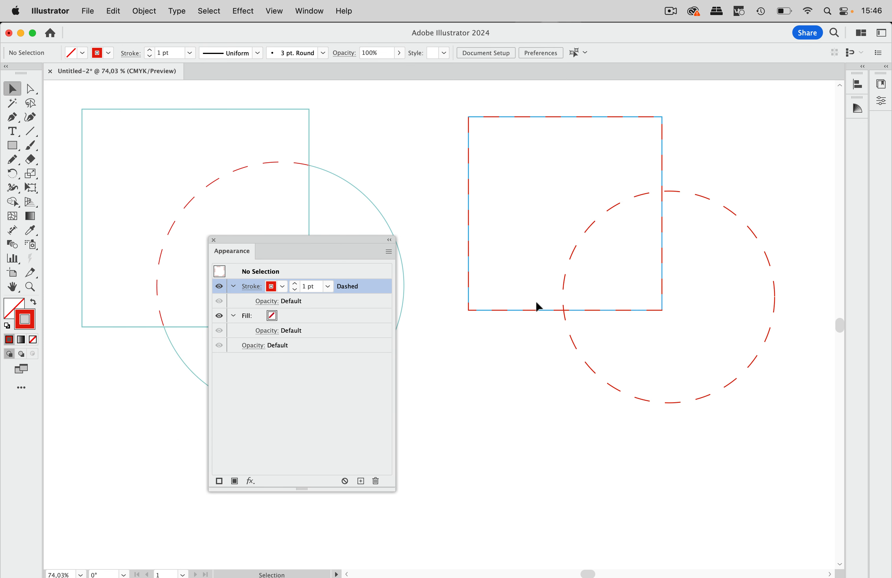
Move the group's red dashed stroke below Contents in the appearance stacking order
left_click(570, 283)
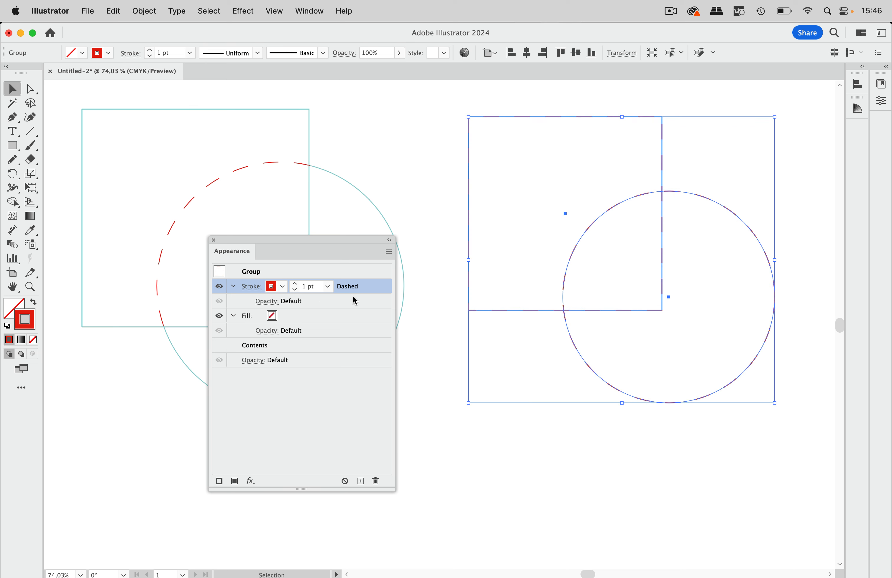
left_click_drag(374, 289, 356, 352)
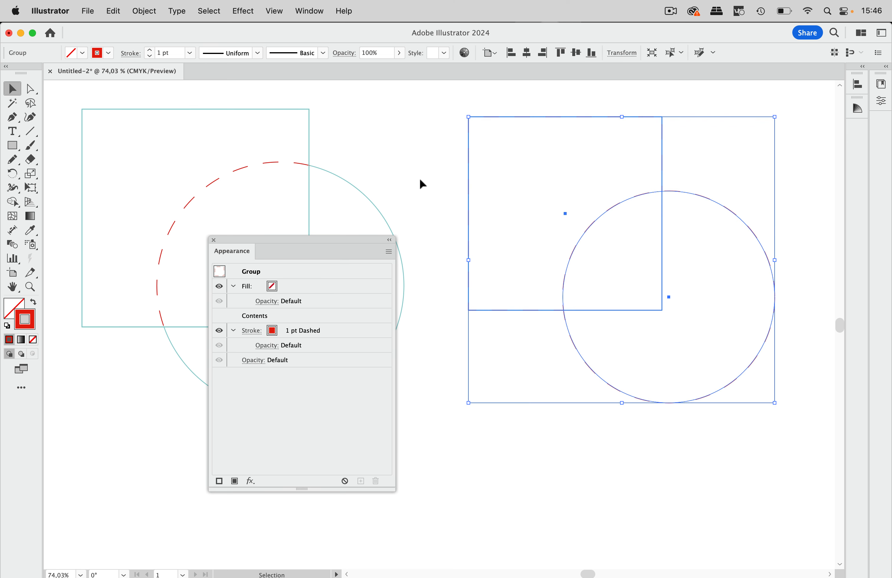
left_click(424, 137)
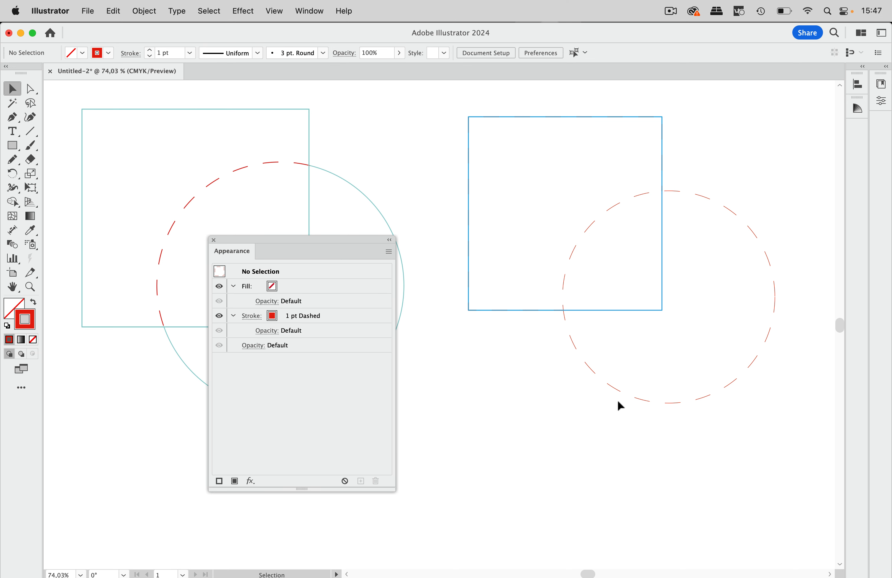
Apply the Intersect pathfinder effect to the group's red dashed stroke
left_click(662, 139)
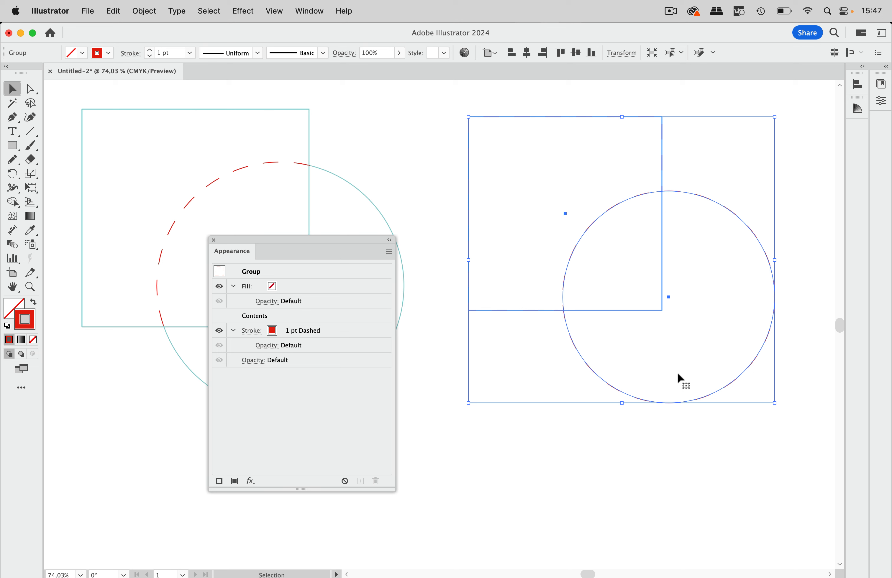
left_click(360, 333)
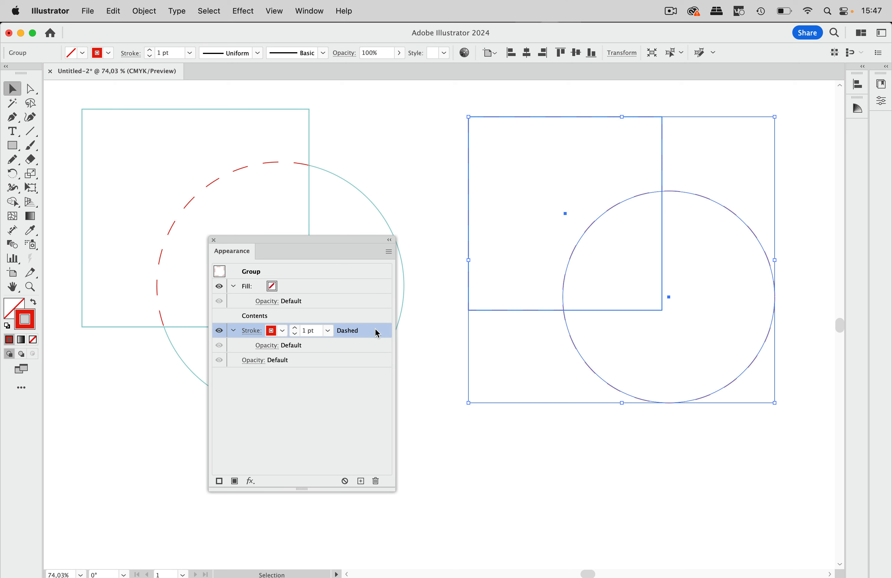
left_click(242, 11)
left_click(450, 214)
left_click(561, 444)
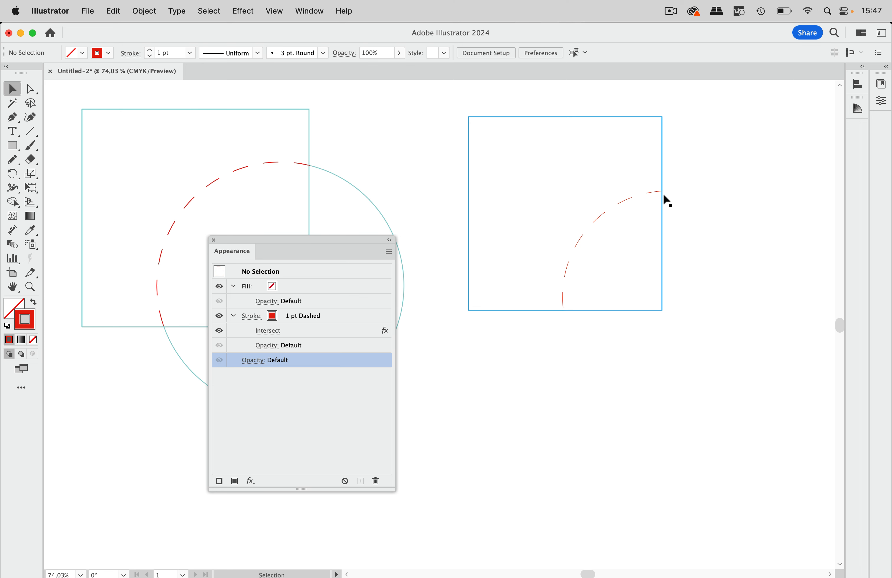
Set the weight of the group's red dashed stroke to 2 pt and check its alignment options
scroll(664, 193, "up", 5)
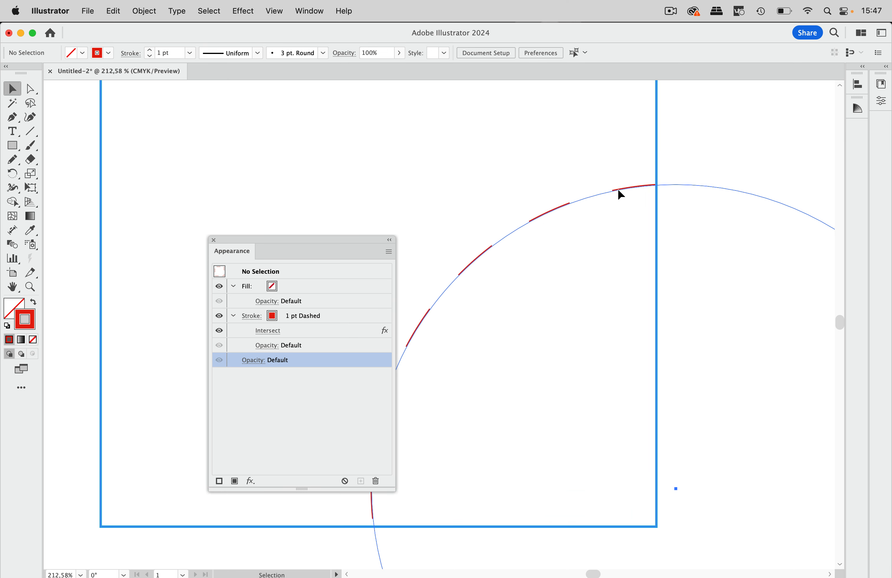
left_click(620, 193)
left_click(309, 332)
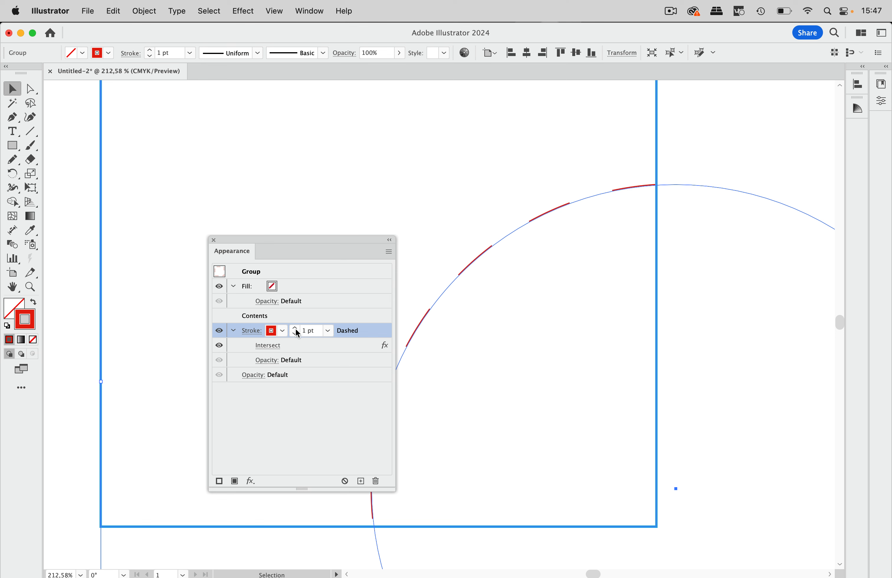
left_click(296, 328)
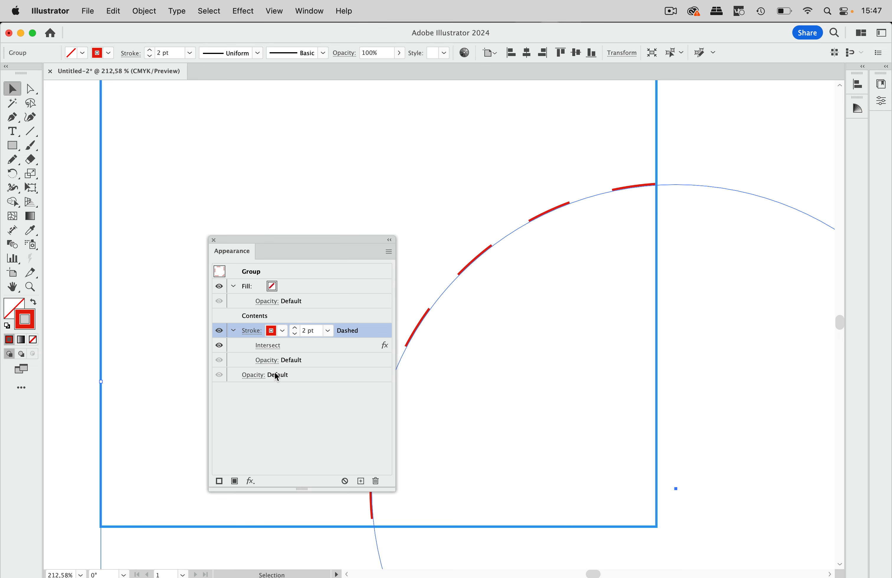
left_click(251, 330)
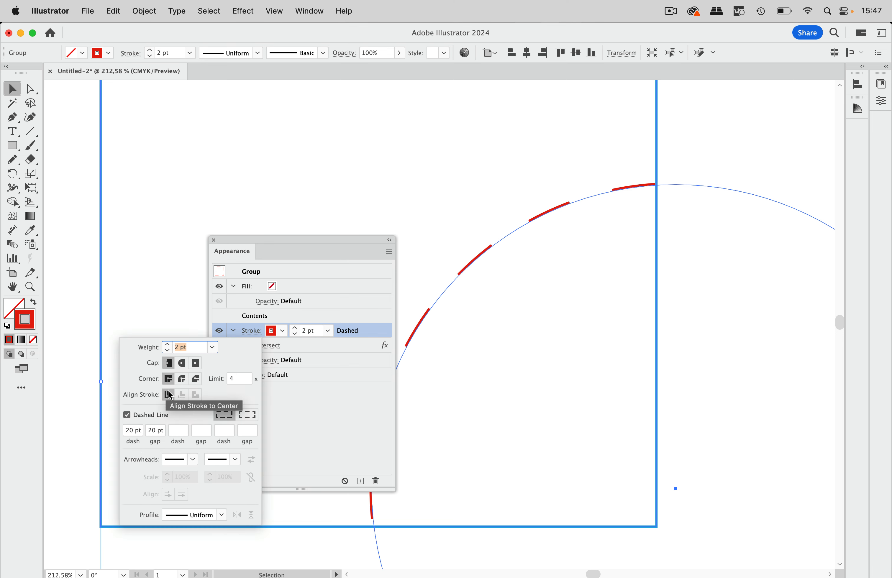
left_click(729, 127)
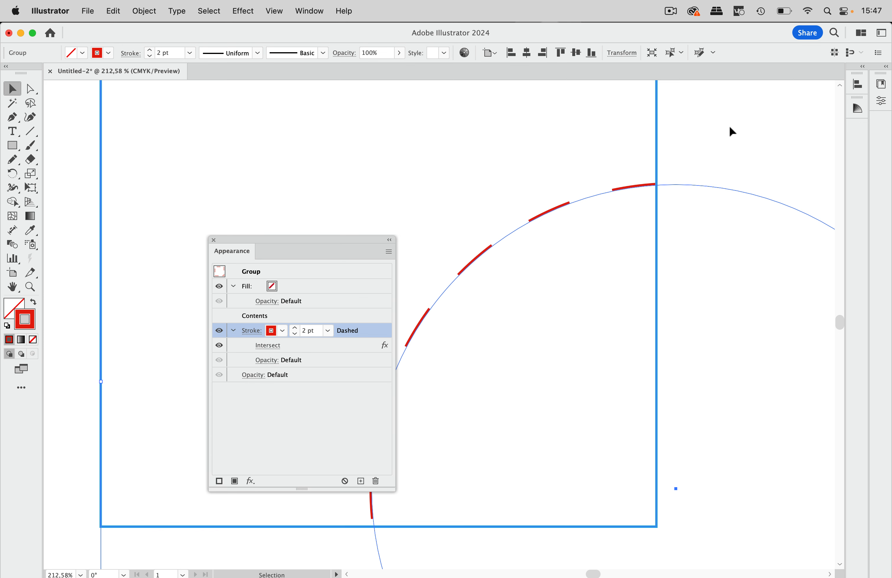
left_click(729, 127)
scroll(687, 194, "down", 5)
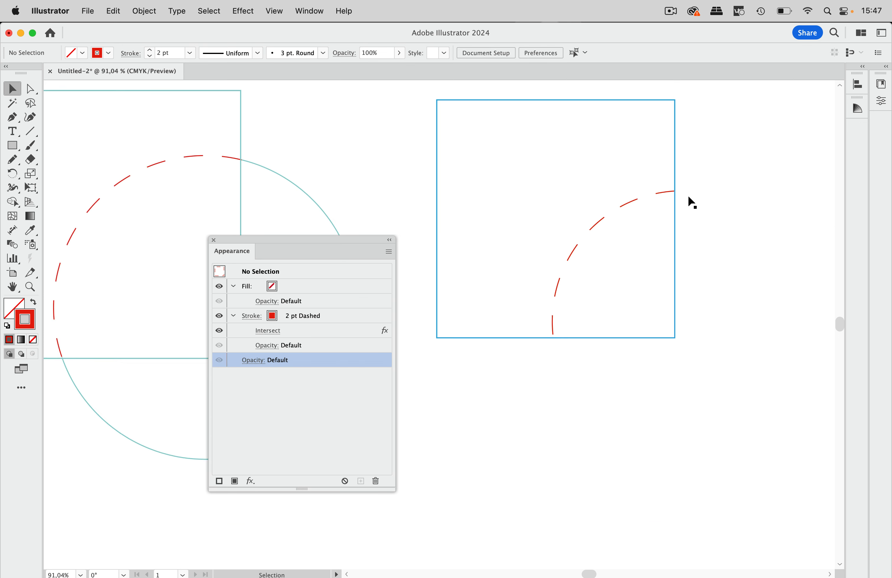
Add another stroke to the square-and-circle group and colour it blue
scroll(687, 195, "right", 3)
left_click(619, 164)
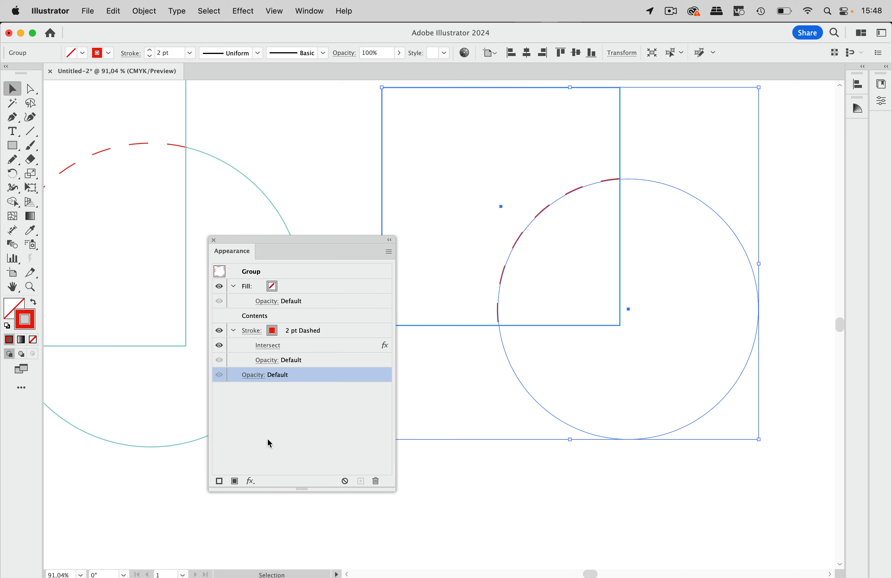
left_click(219, 482)
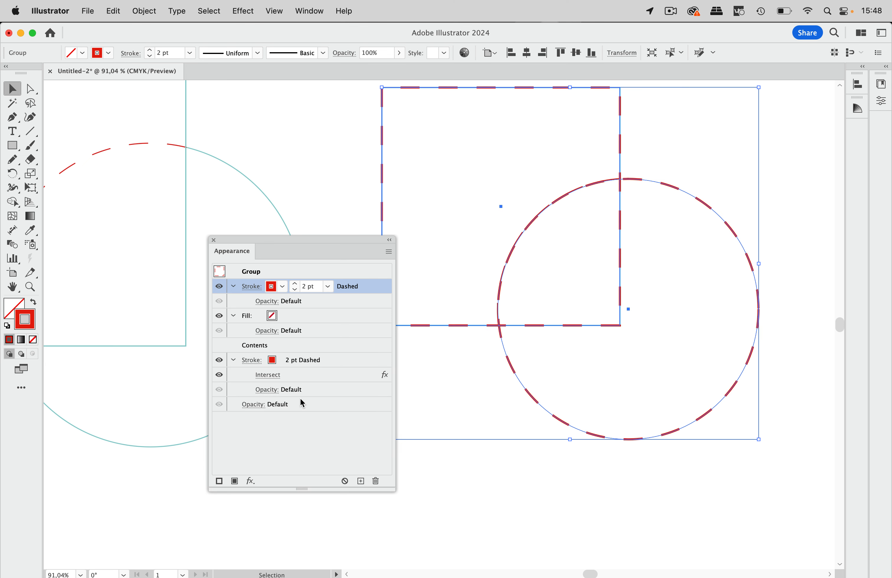
left_click(272, 288)
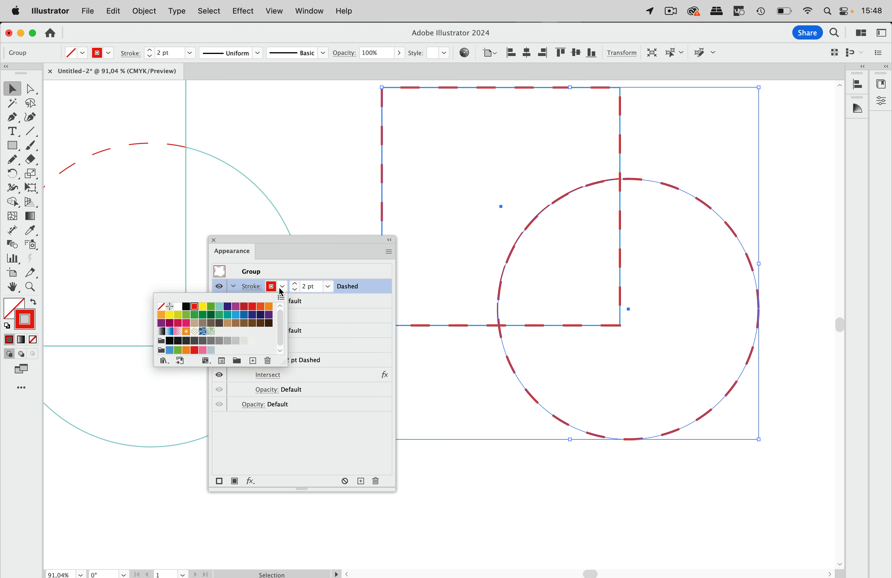
left_click(235, 315)
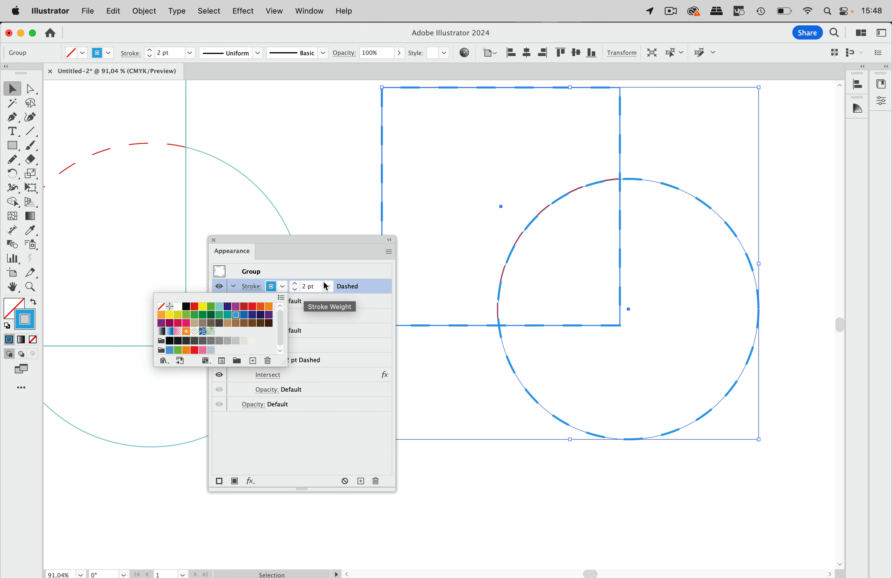
Turn off the dashed line option for the group's blue stroke
left_click(252, 286)
left_click(127, 371)
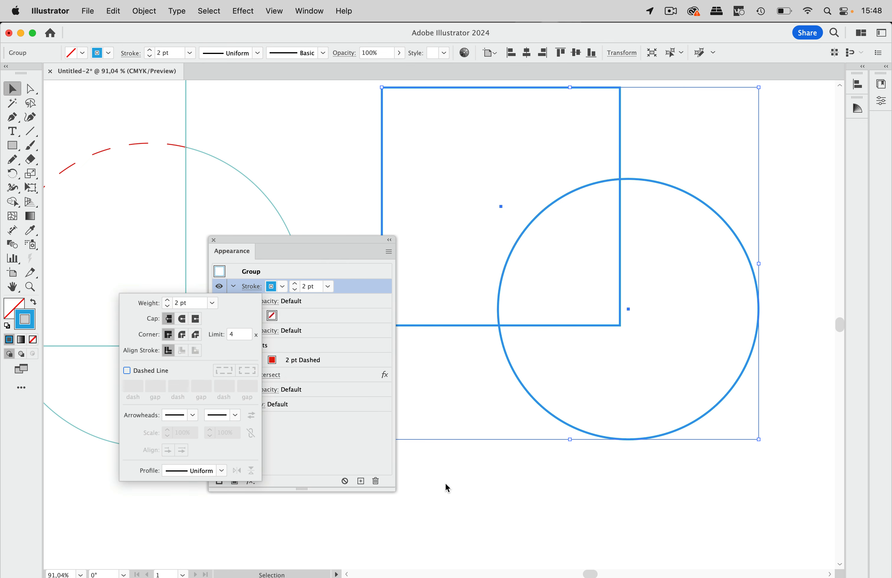
left_click(476, 474)
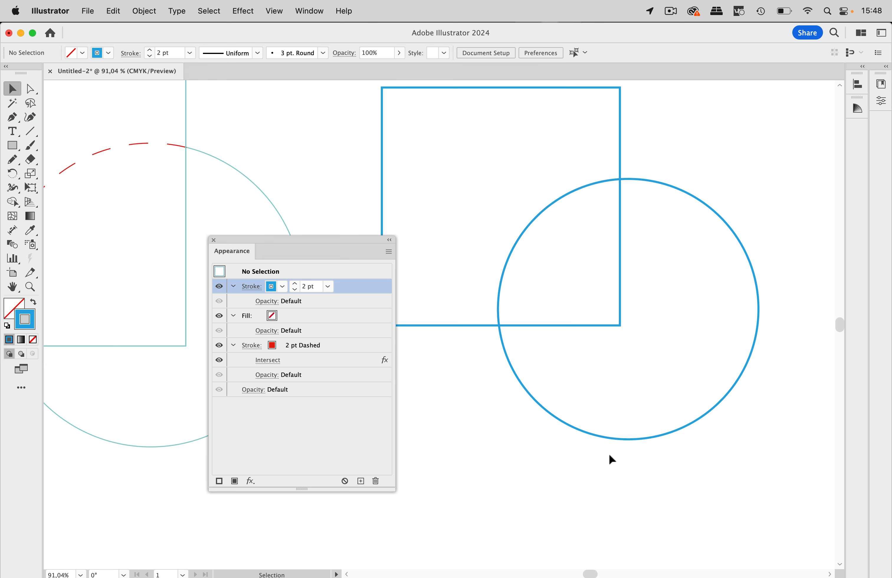
Move the group's blue stroke below the red dashed stroke in the appearance stacking order
left_click(573, 348)
left_click_drag(353, 292, 327, 400)
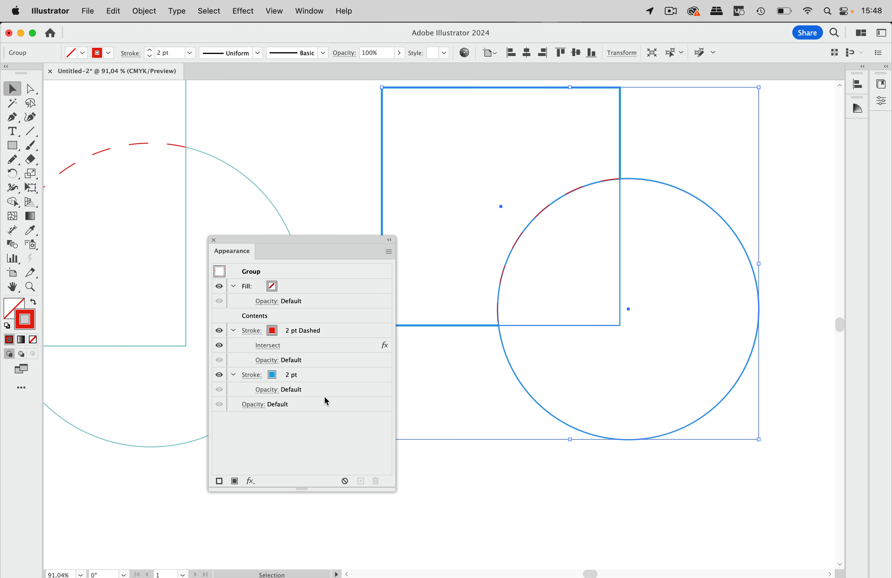
left_click(513, 494)
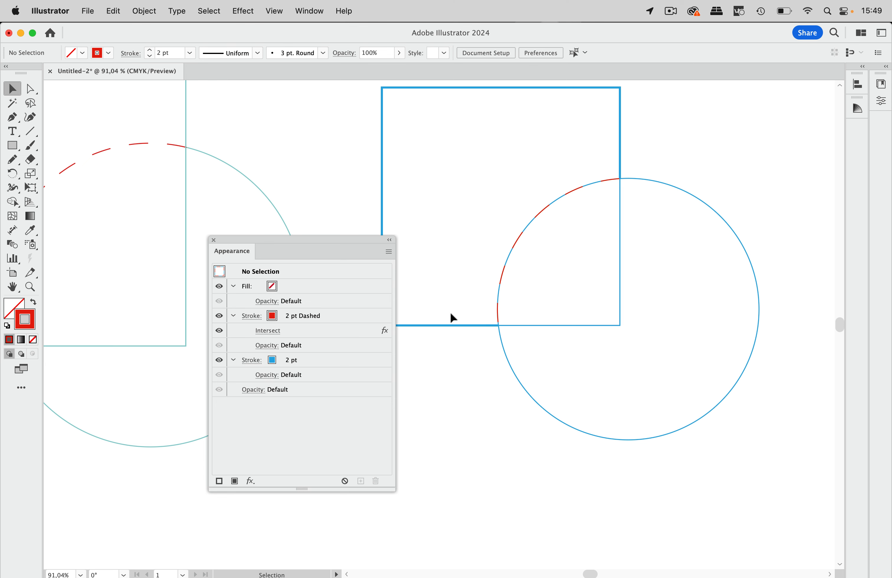
Apply the Subtract pathfinder effect to the group's blue stroke
left_click(542, 326)
left_click(353, 375)
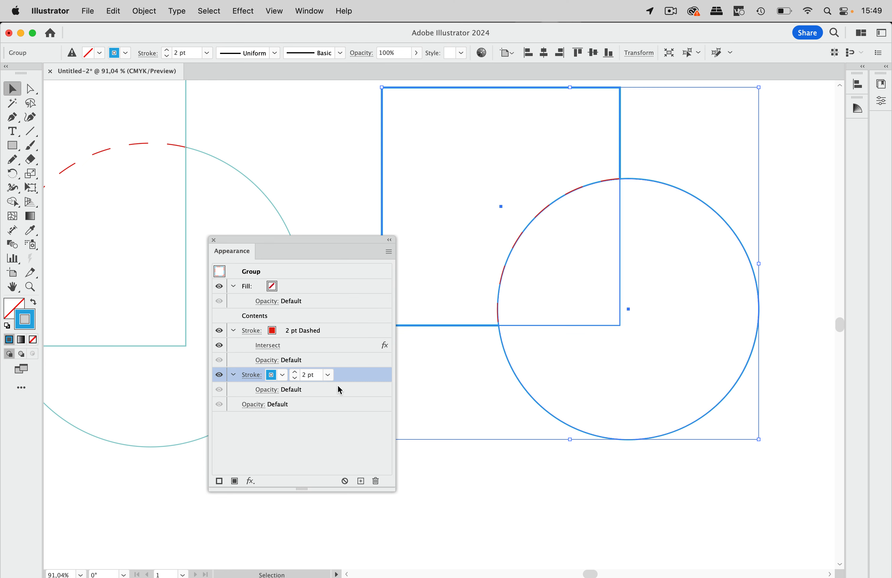
left_click(244, 11)
mouse_move(265, 167)
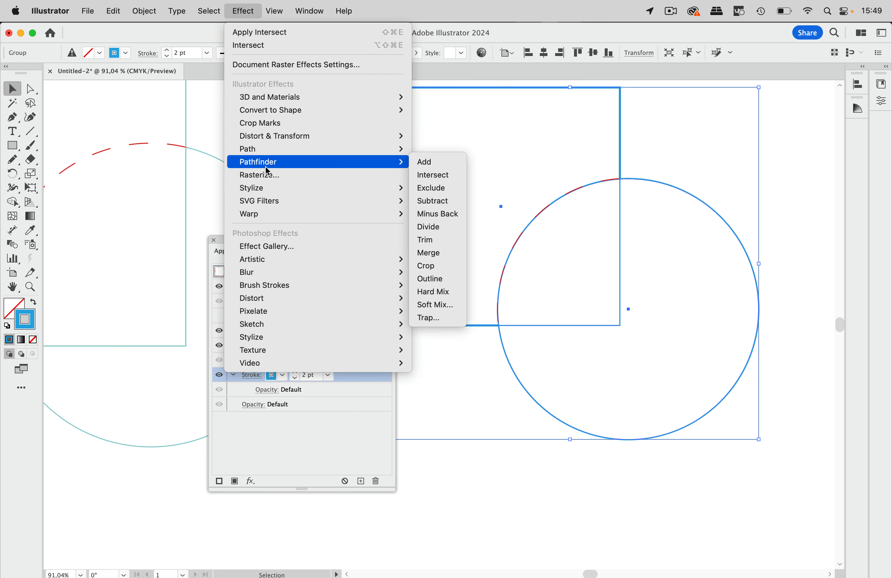
left_click(451, 202)
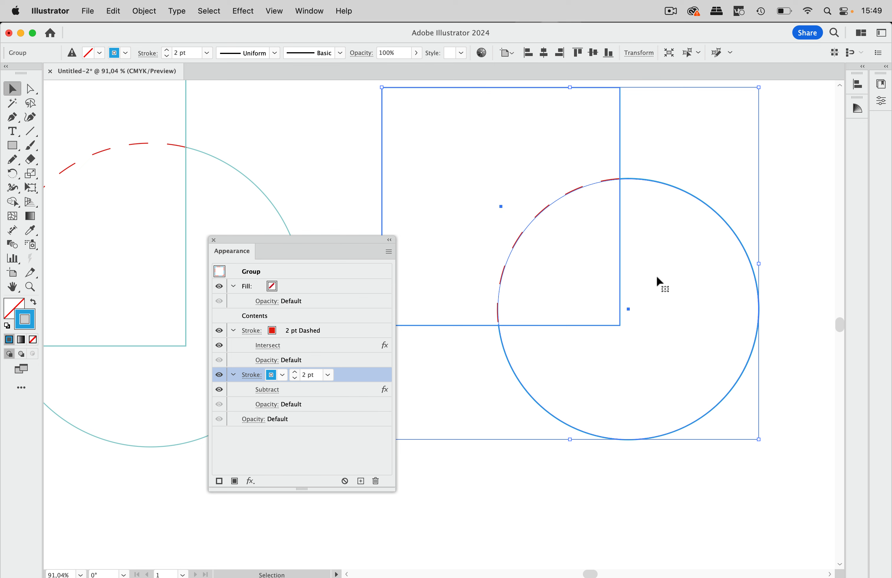
left_click(801, 170)
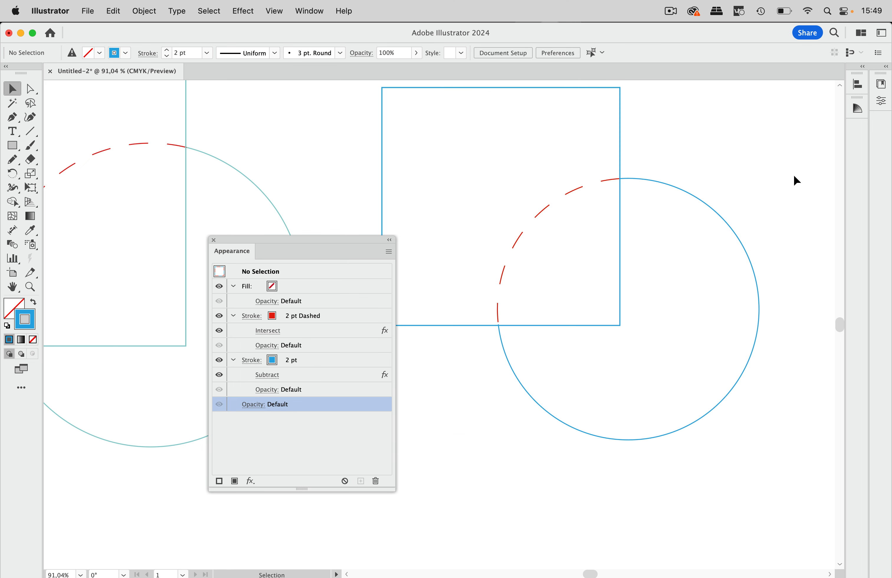
Move only the circle inside the group slightly left and up to test the live intersection with the square
left_click_drag(349, 240, 261, 229)
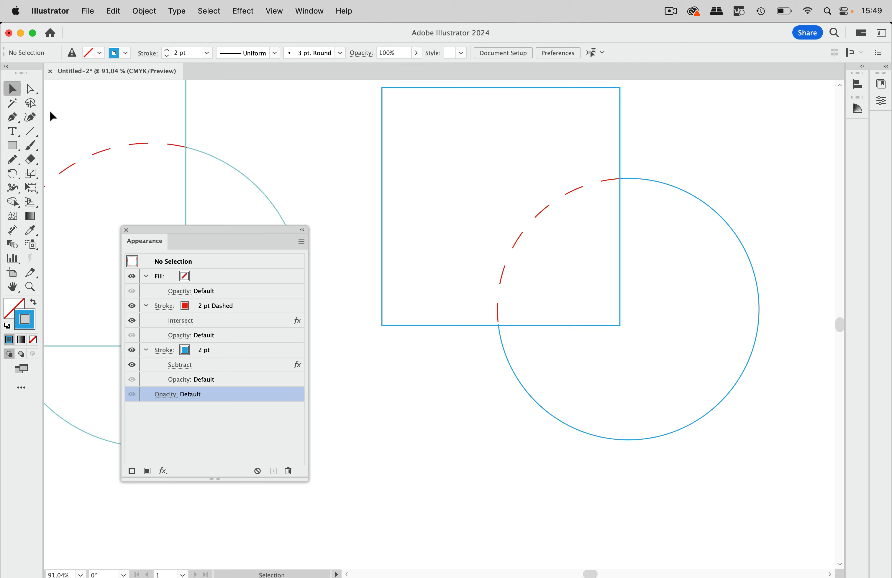
left_click(30, 89)
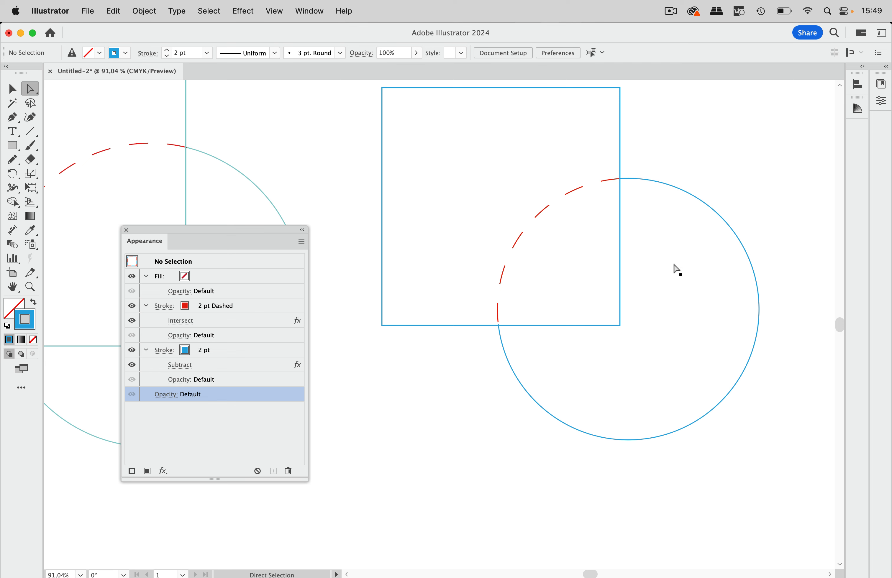
left_click_drag(674, 265, 642, 261)
left_click(719, 136)
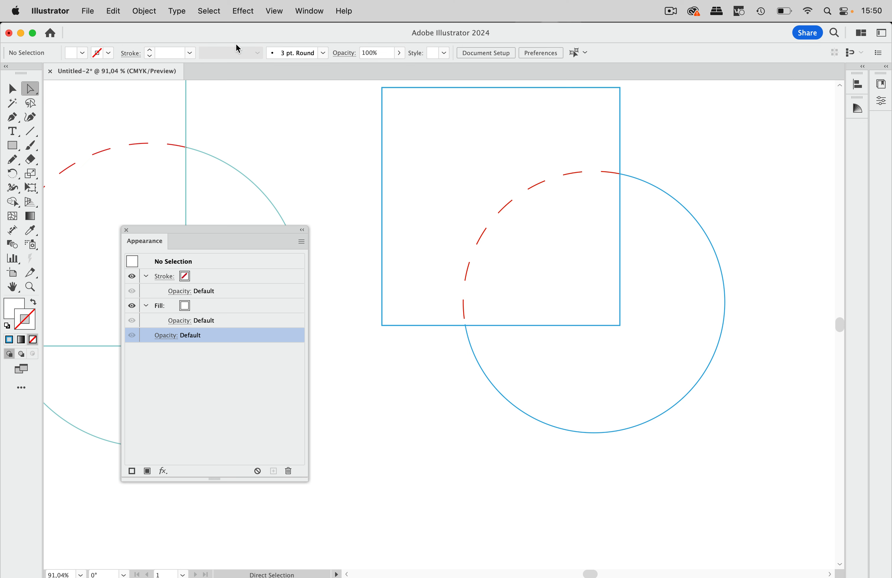
Create a new web document from the Common 1366 x 768 px preset in RGB colour
left_click(93, 14)
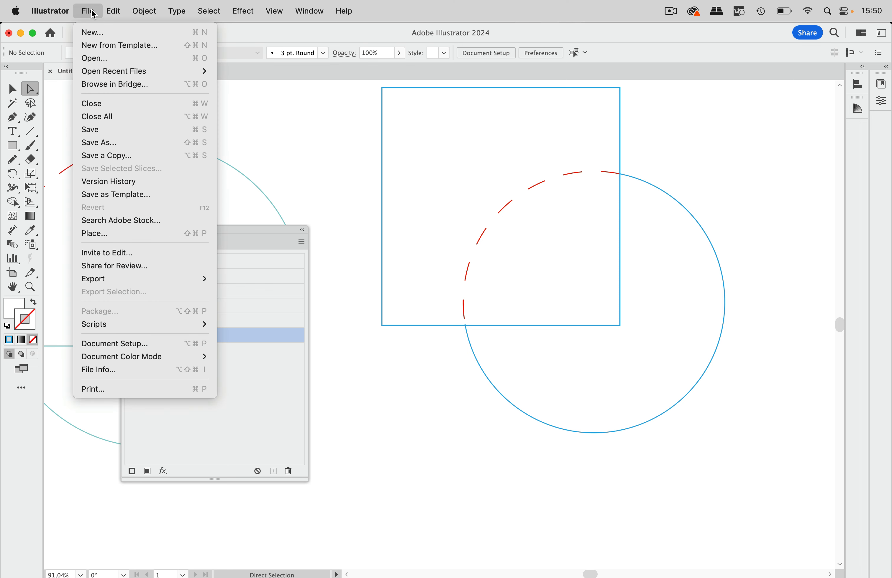
left_click(93, 38)
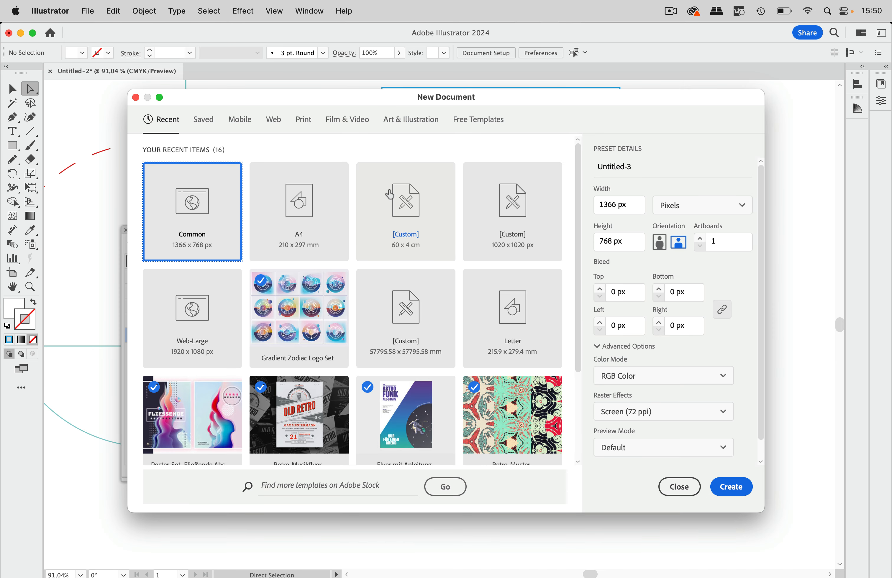
left_click(273, 119)
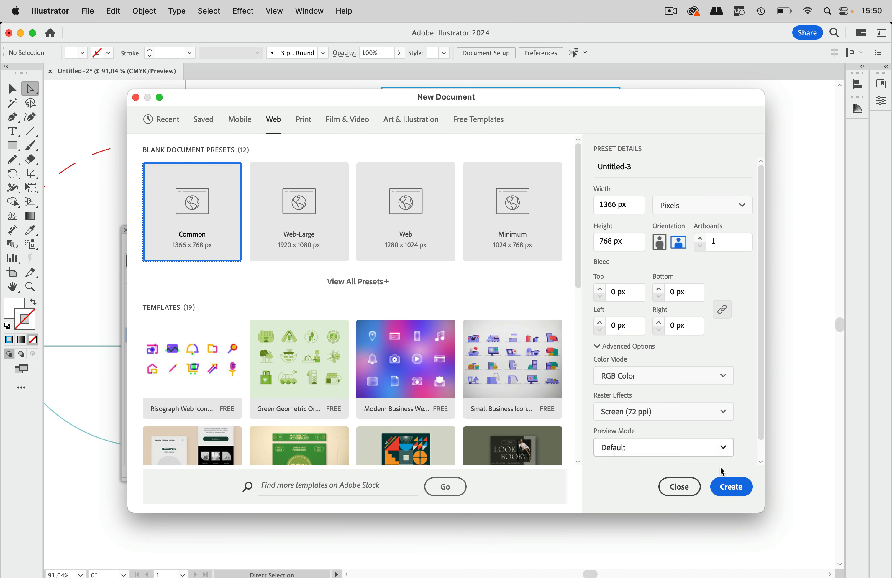
left_click(739, 489)
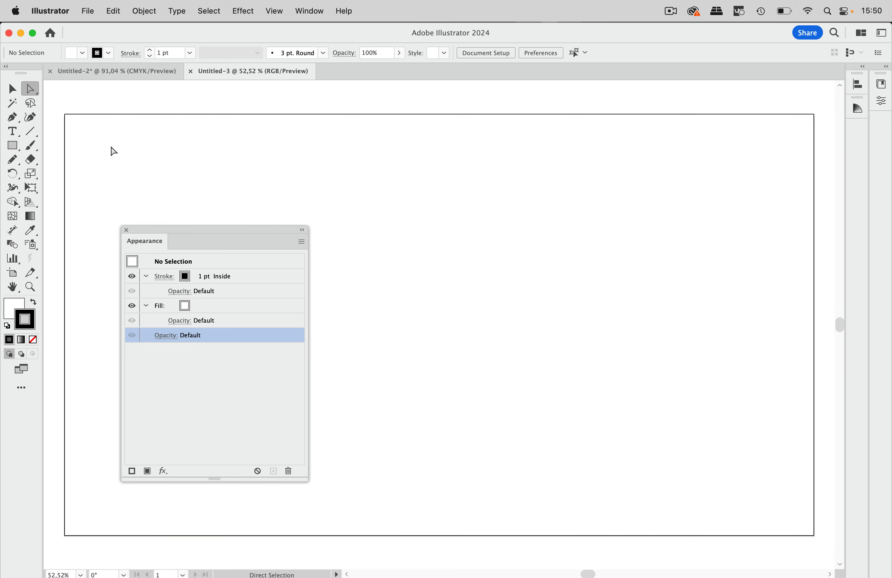
Draw a small, roughly square rectangle in the upper middle of the artboard
left_click(12, 146)
left_click_drag(374, 181, 464, 273)
left_click(12, 89)
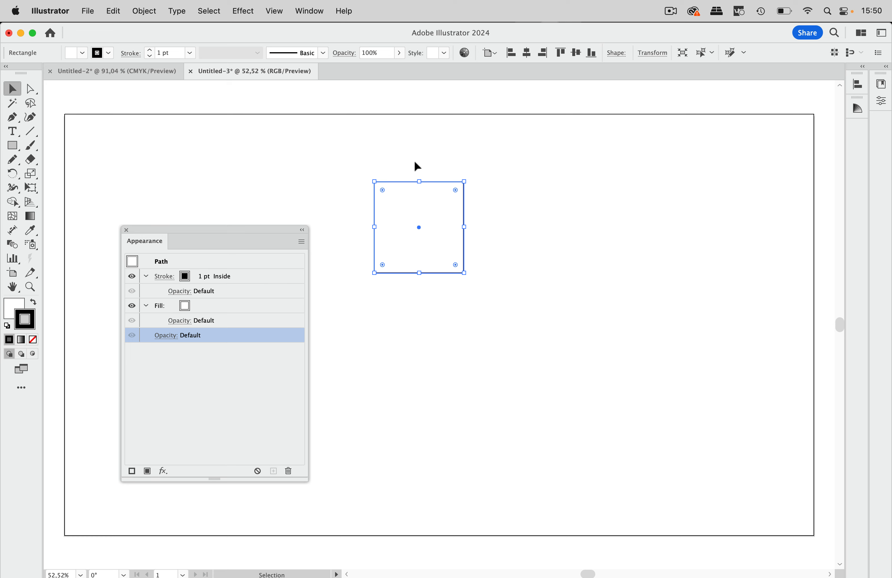
Display the document's layer structure and align the rectangle's 1 pt stroke to center
left_click(311, 13)
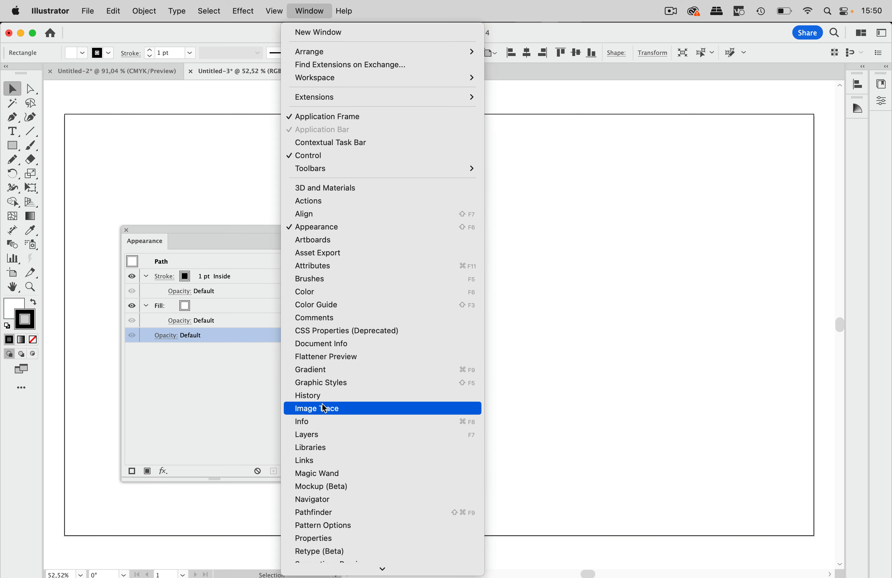
left_click(324, 435)
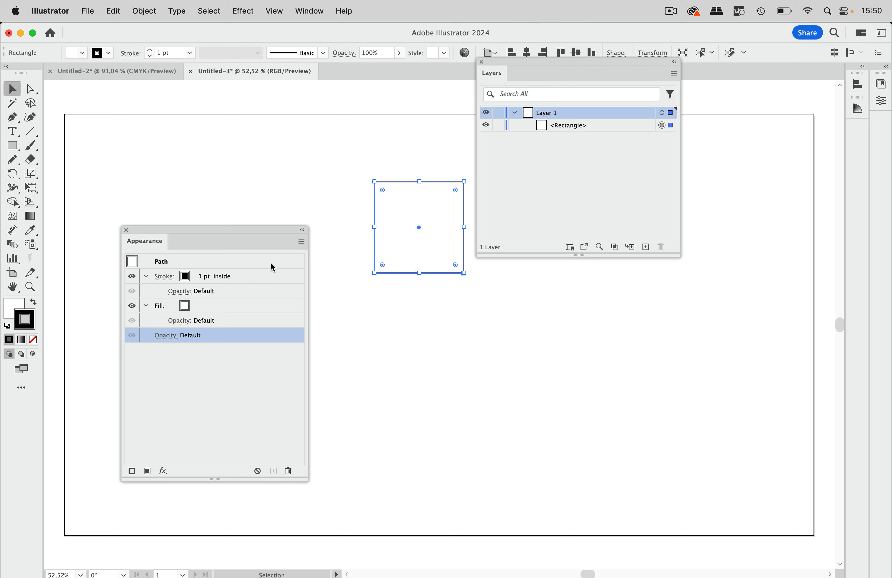
left_click(175, 277)
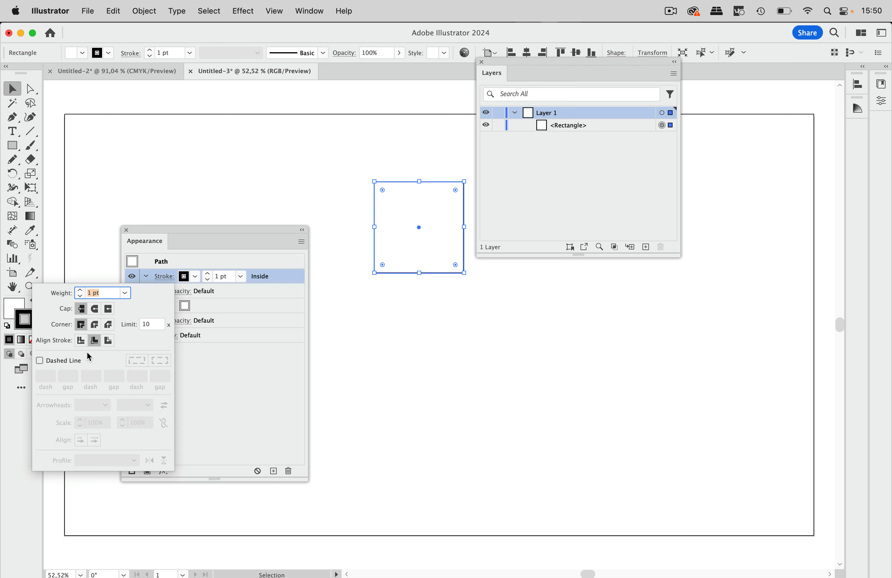
left_click(81, 341)
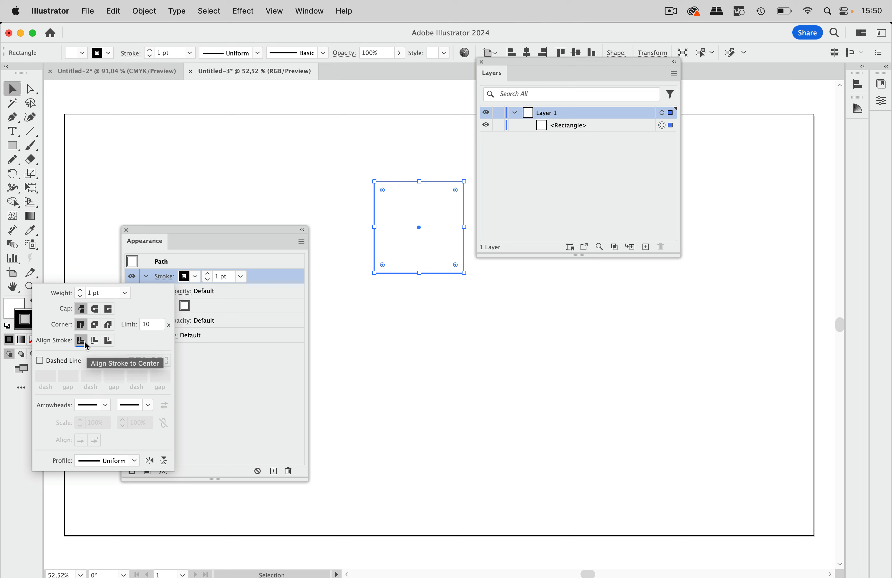